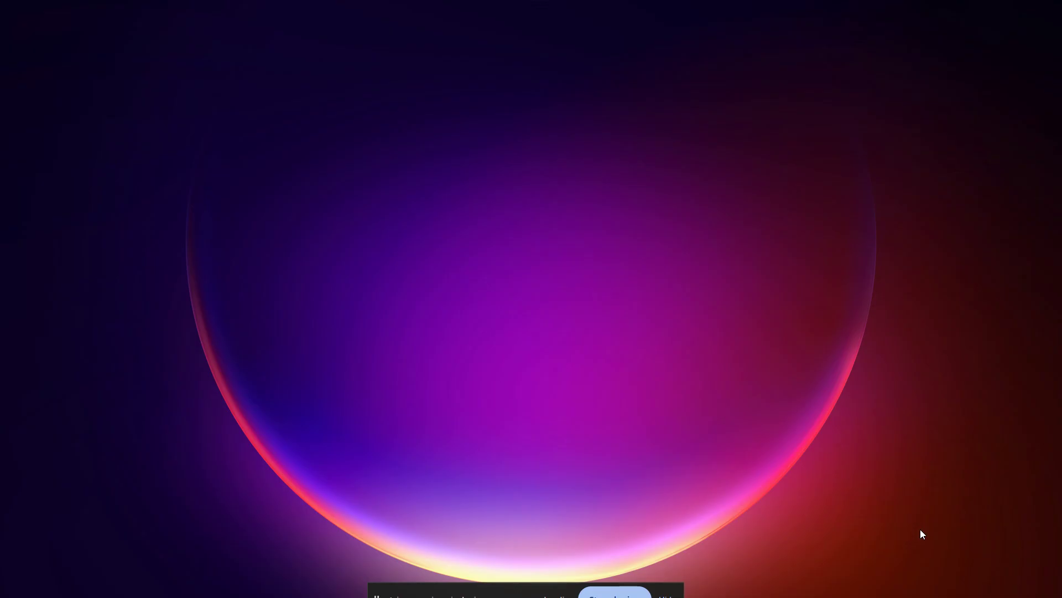
# Step: Switch to the NVIDIA app and check the installed graphics driver on its Drivers page
pyautogui.moveTo(856, 581)
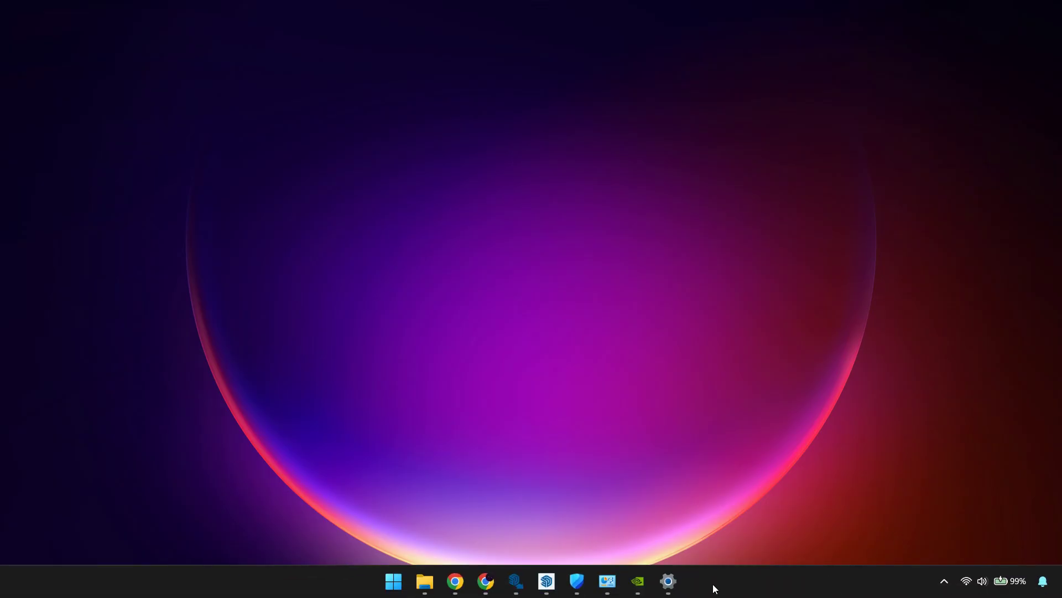
pyautogui.click(642, 580)
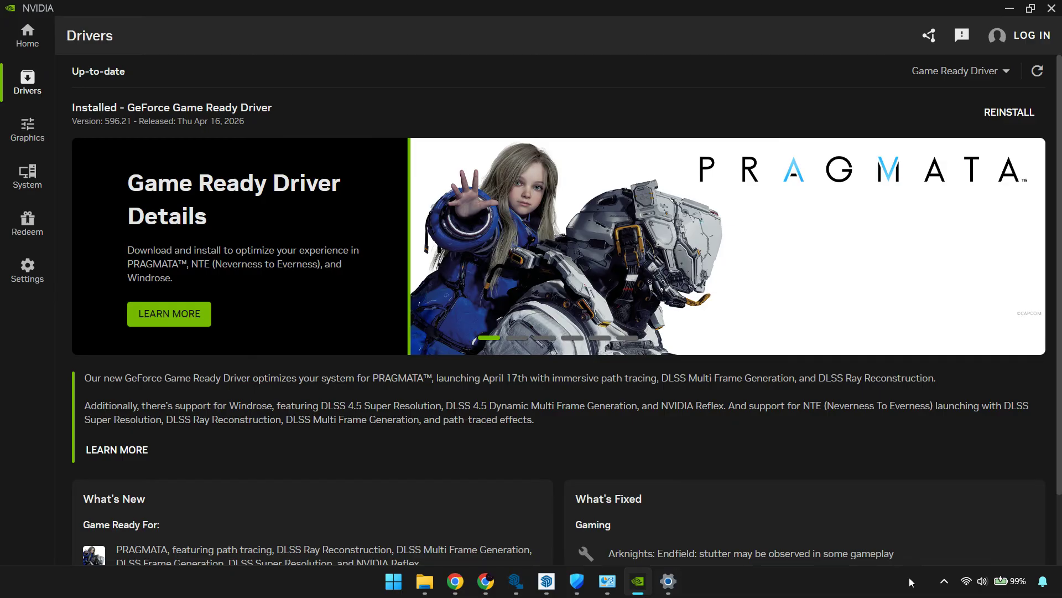
pyautogui.click(944, 580)
pyautogui.rightClick(901, 547)
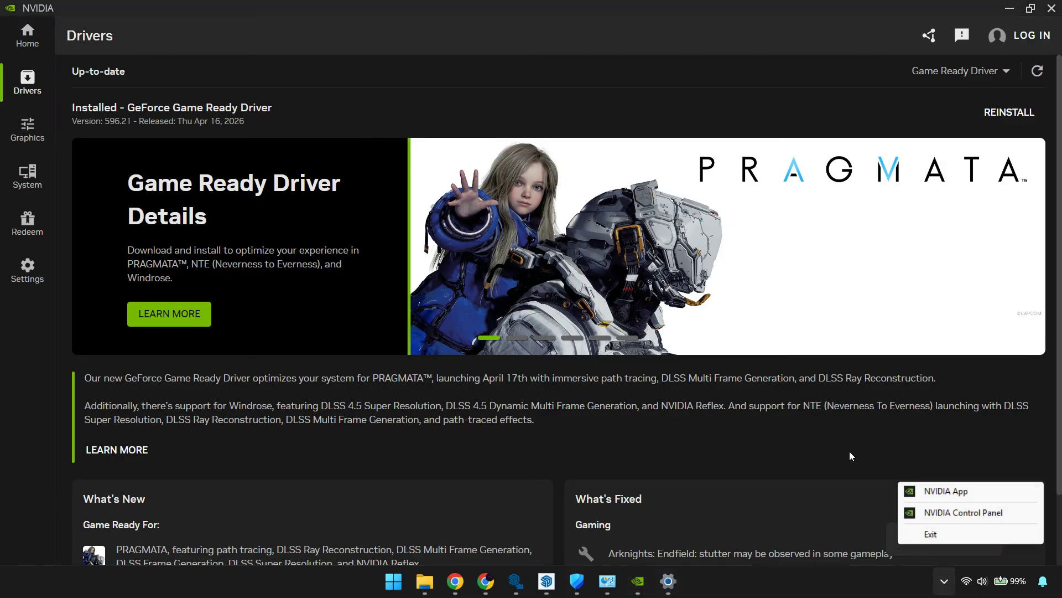
pyautogui.click(948, 491)
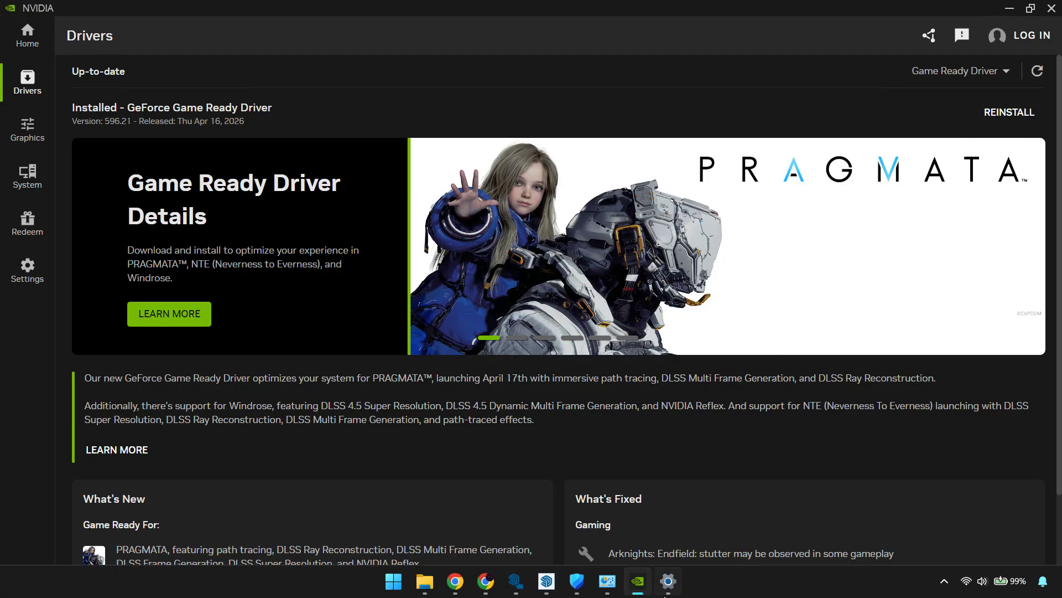
# Step: In Chrome, search NVIDIA's drivers for GeForce RTX 50 Series (Notebooks), NVIDIA GeForce RTX 5090 Laptop GPU, Windows 10 64-bit, English (US)
pyautogui.click(459, 568)
pyautogui.scroll(11, 483, 371)
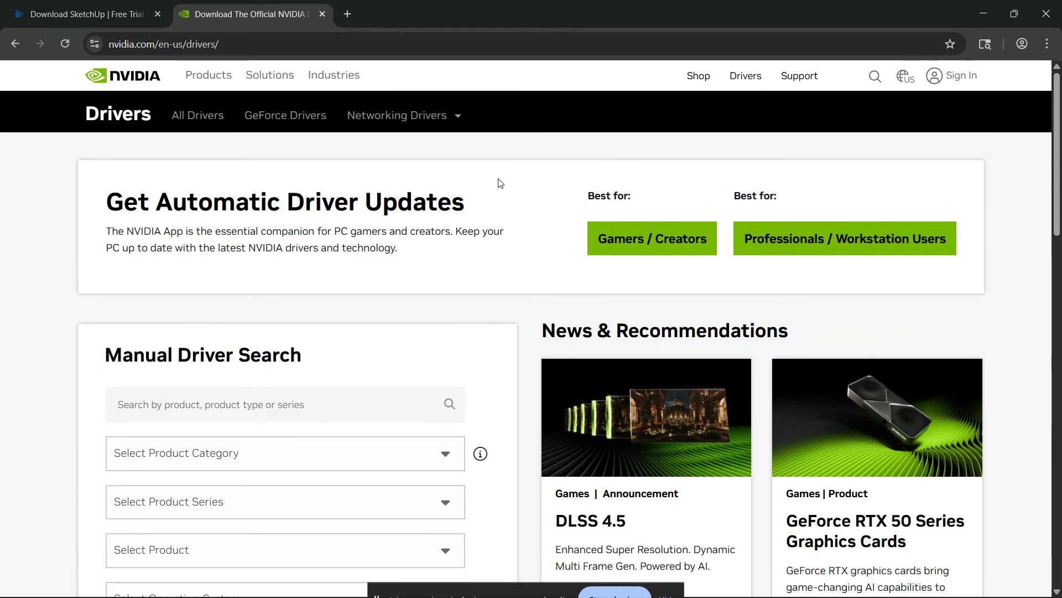
pyautogui.scroll(-5, 268, 344)
pyautogui.scroll(3, 255, 308)
pyautogui.click(254, 309)
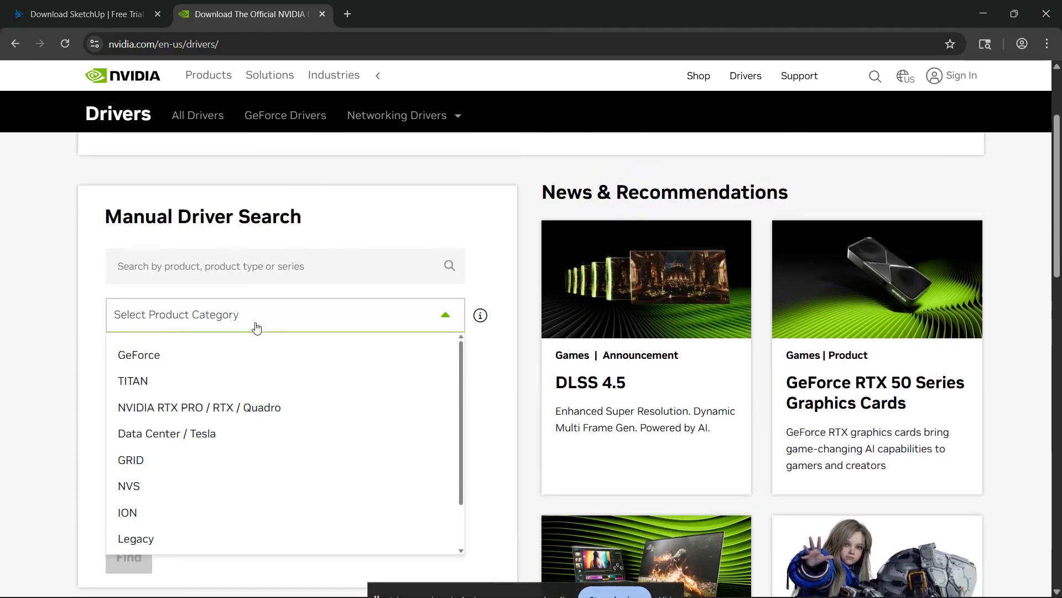
pyautogui.click(144, 355)
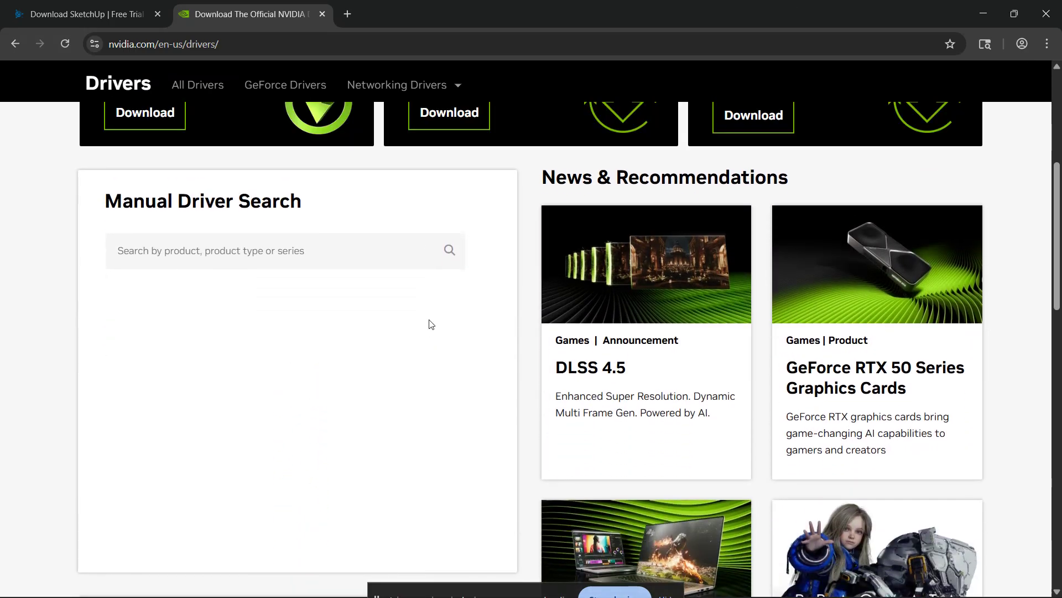
pyautogui.scroll(-3, 431, 337)
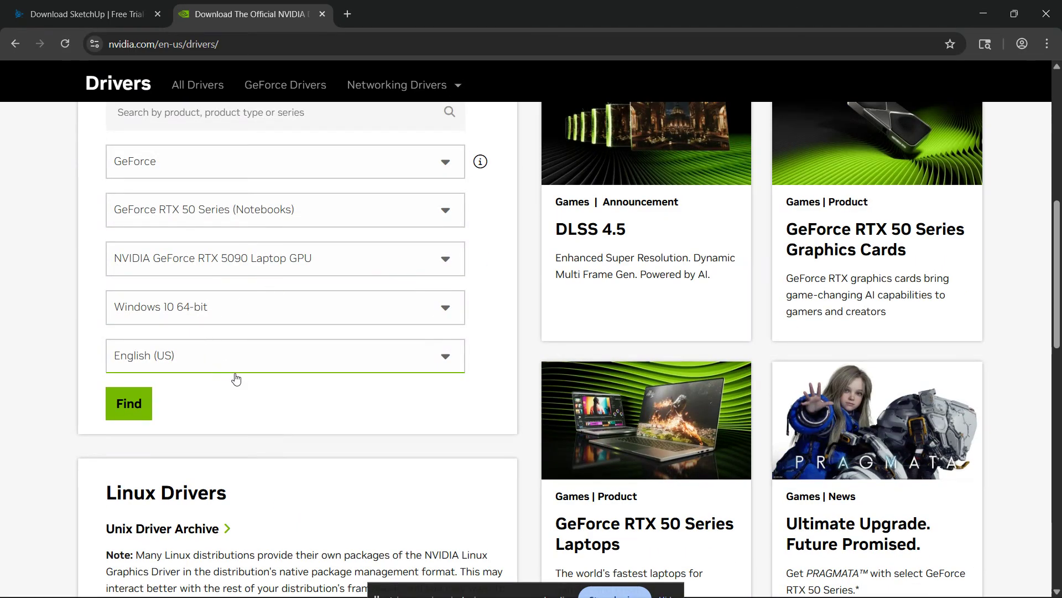
pyautogui.click(118, 416)
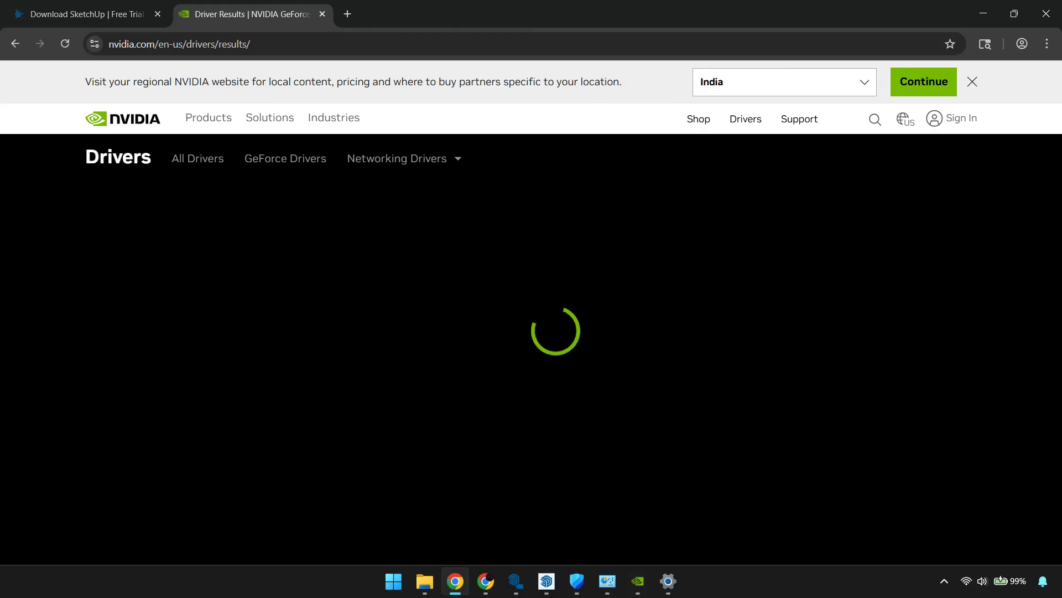
pyautogui.click(1061, 594)
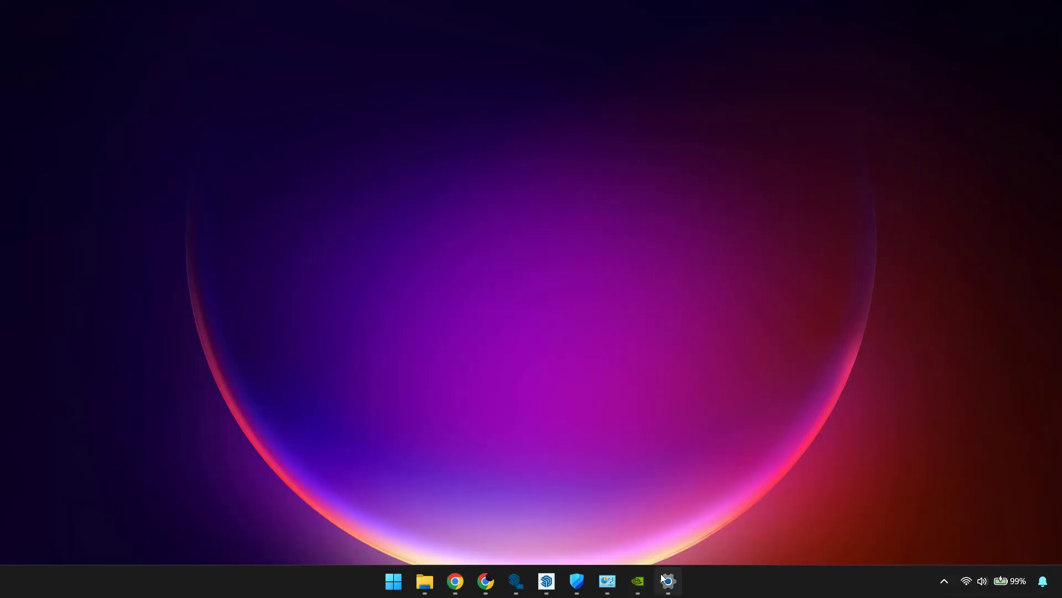
# Step: Switch to SketchUp and review the model's statistics and Purge Unused options without purging anything
pyautogui.click(546, 581)
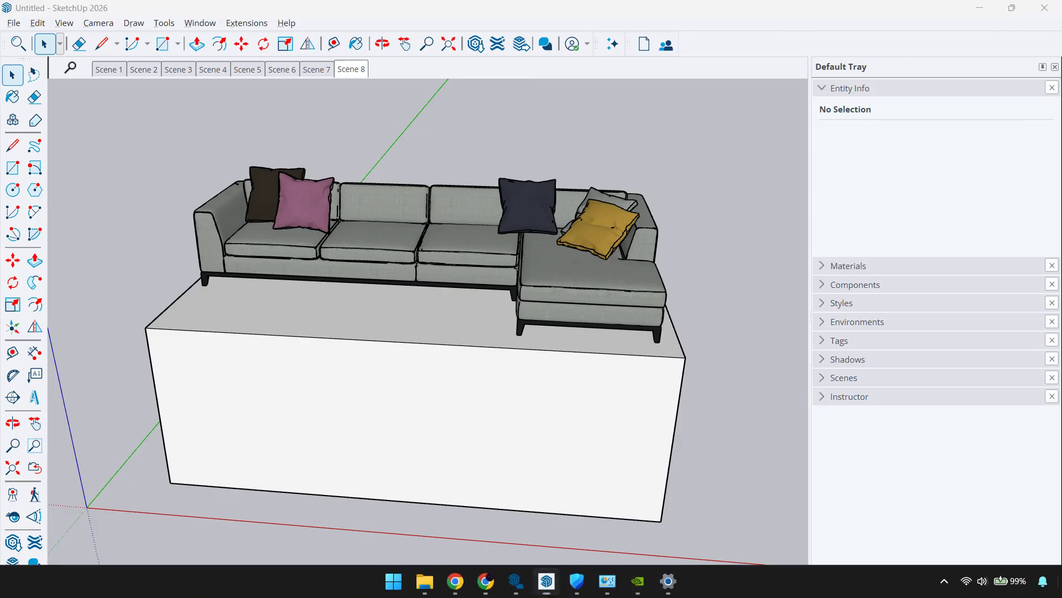
pyautogui.click(1061, 587)
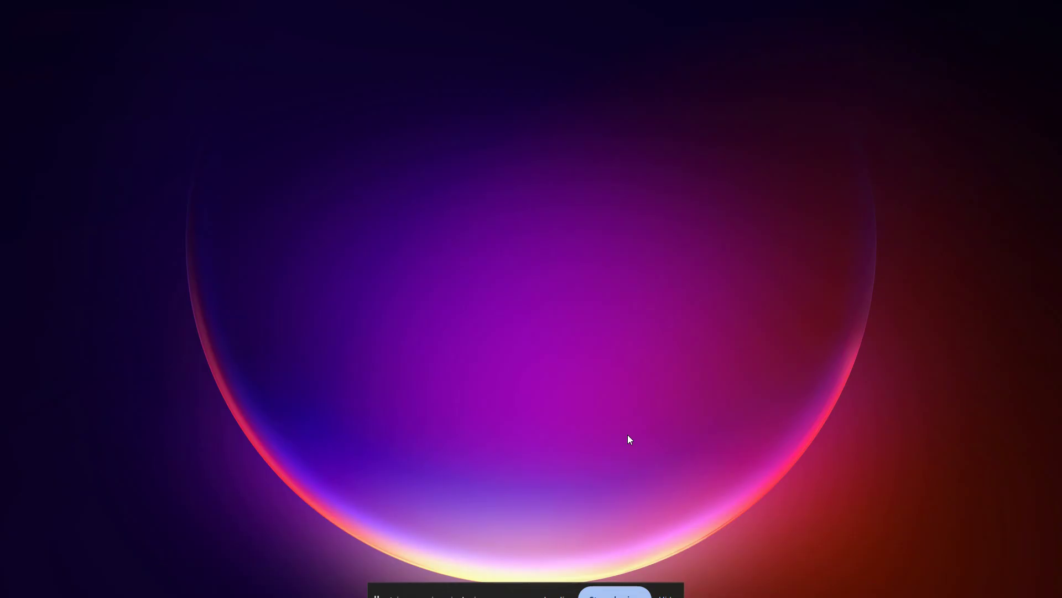
pyautogui.click(547, 584)
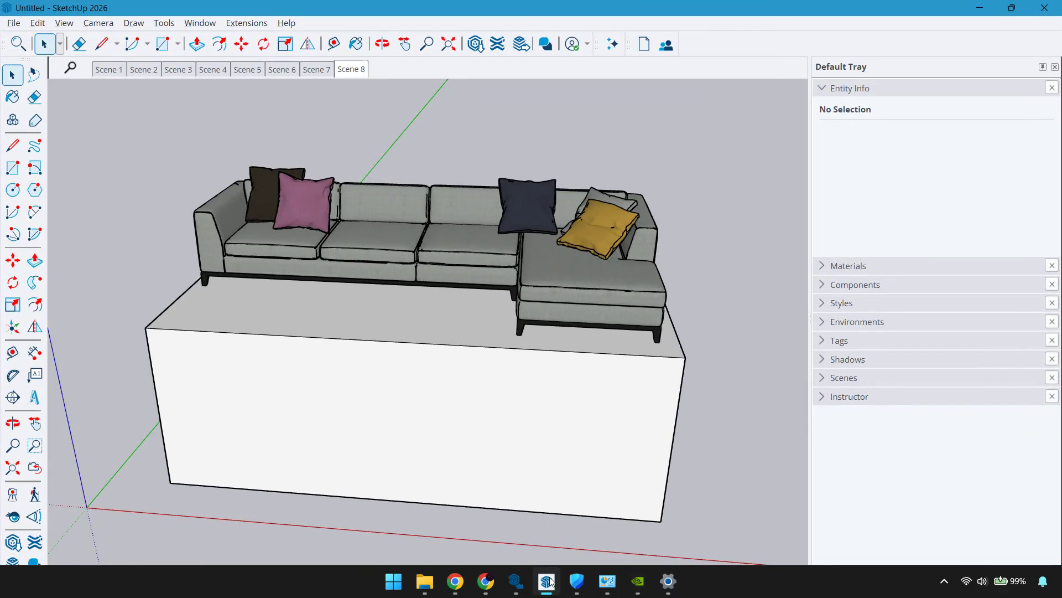
pyautogui.click(200, 23)
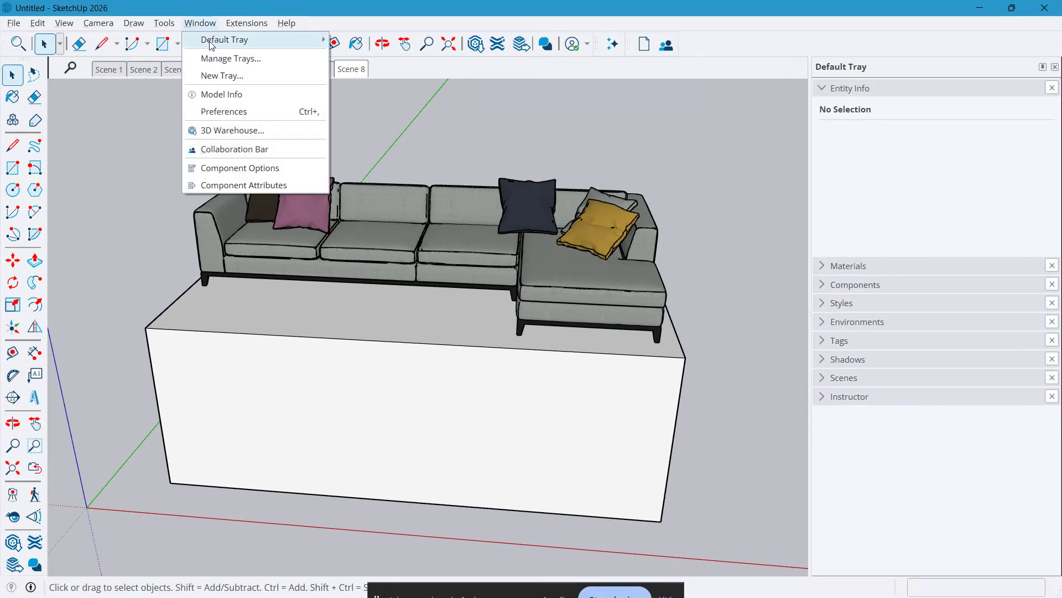
pyautogui.click(224, 95)
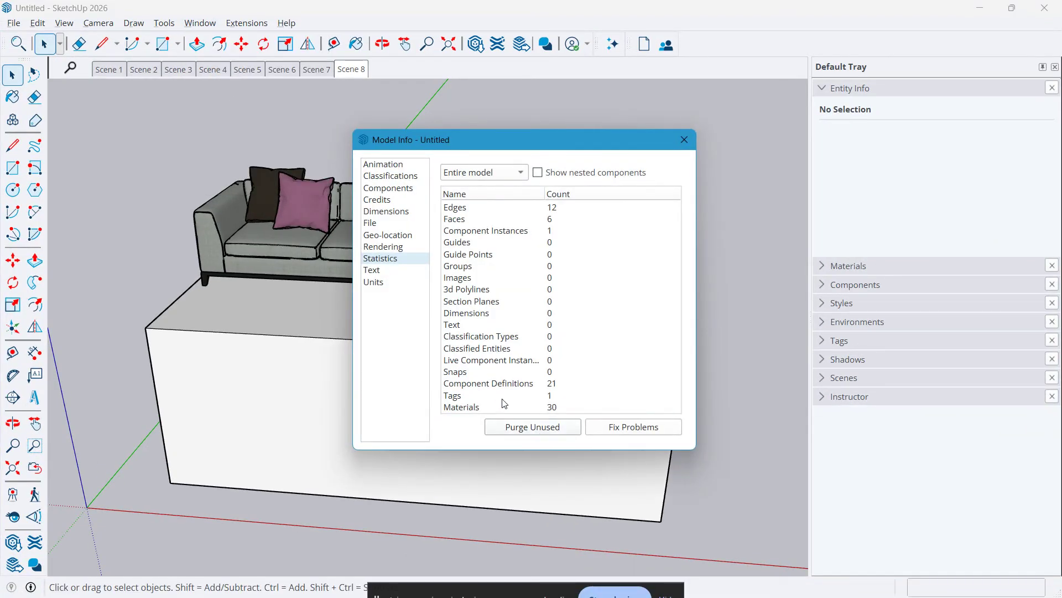
pyautogui.click(521, 432)
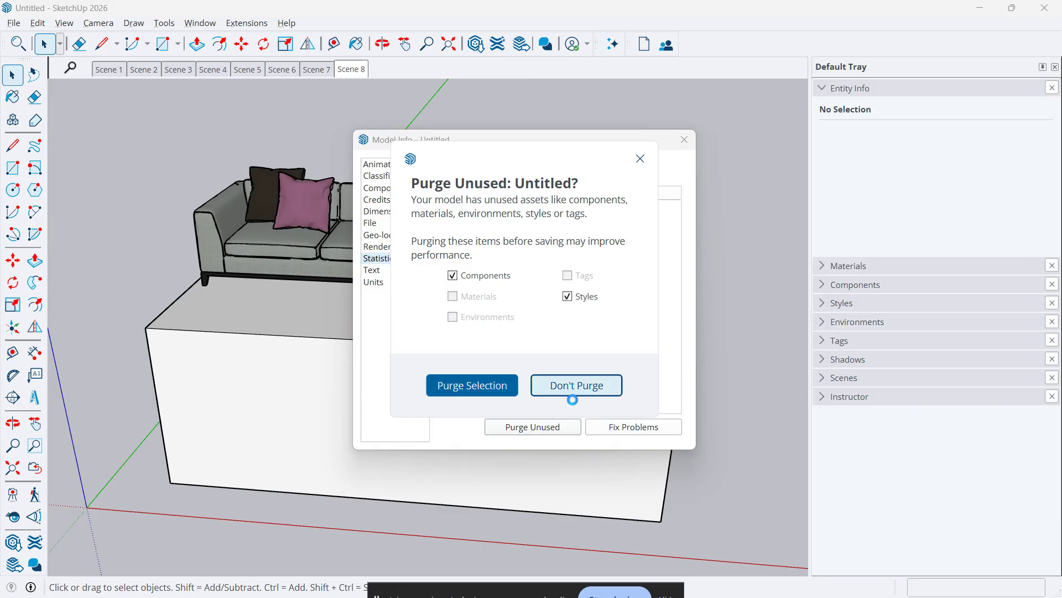
pyautogui.click(573, 387)
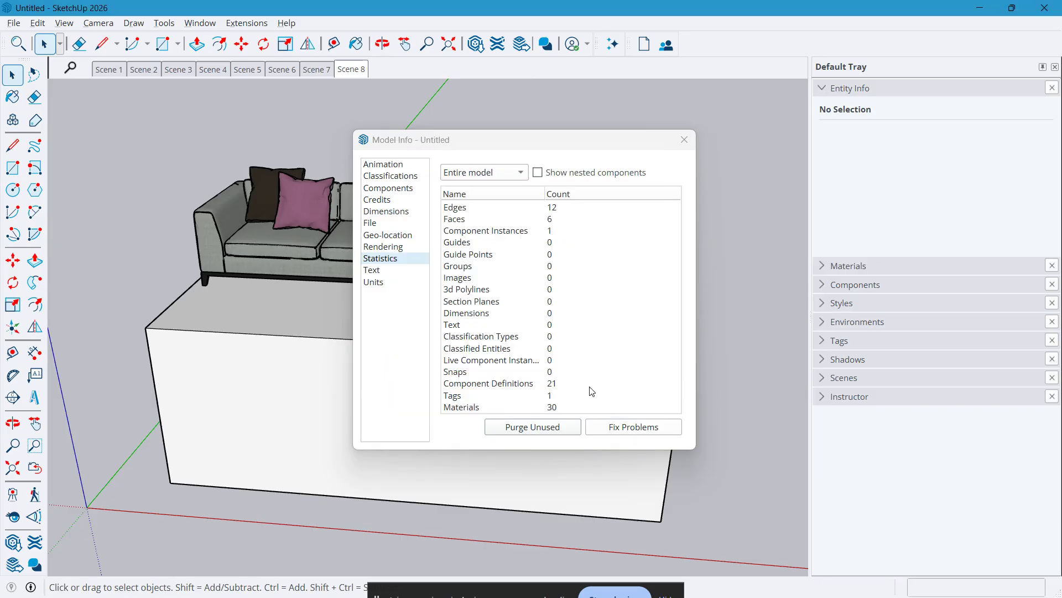
pyautogui.click(682, 139)
# Step: Review the Save As options for the model without saving it
pyautogui.click(14, 23)
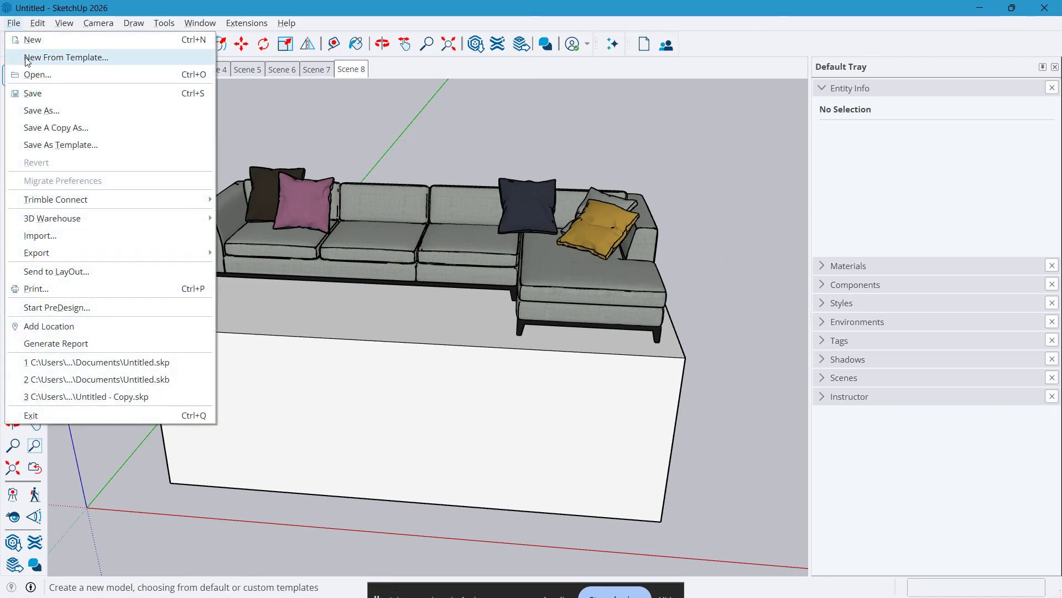
pyautogui.click(42, 110)
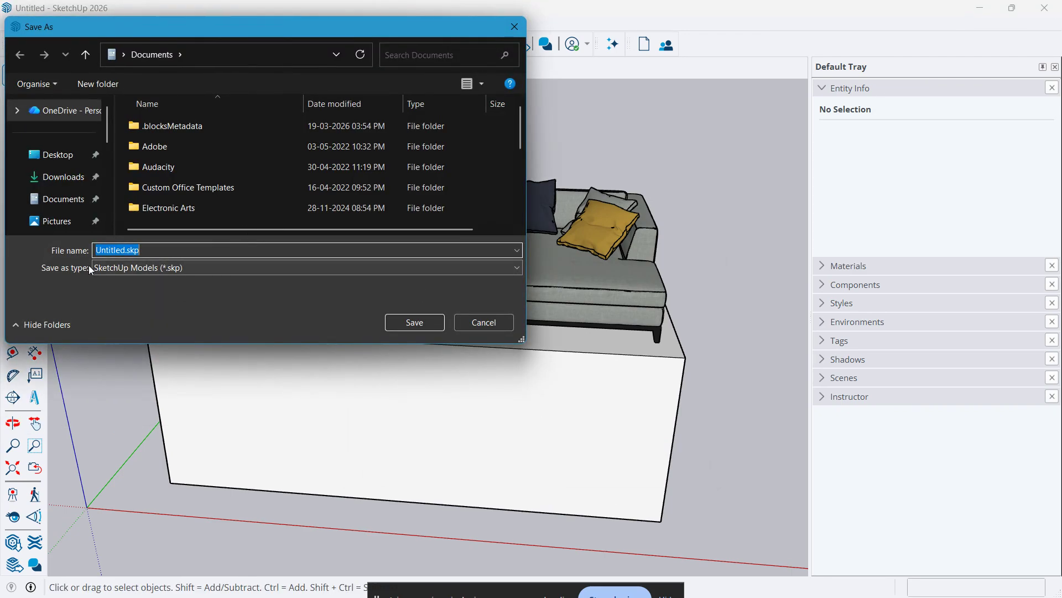
pyautogui.click(501, 326)
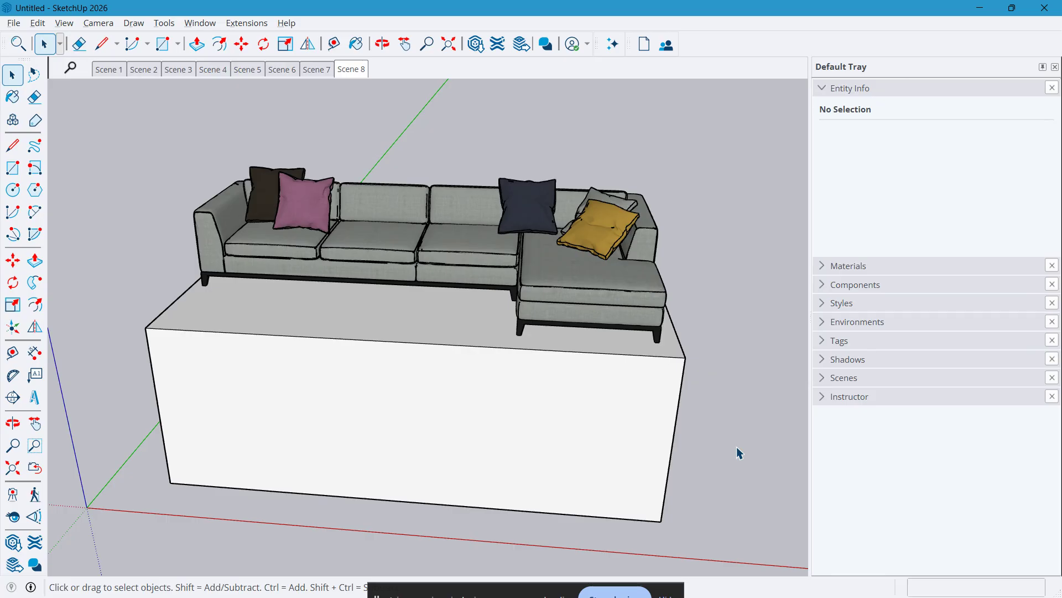
# Step: Search Windows for "program" and open the Control Panel list for uninstalling or changing programs
pyautogui.press('super')
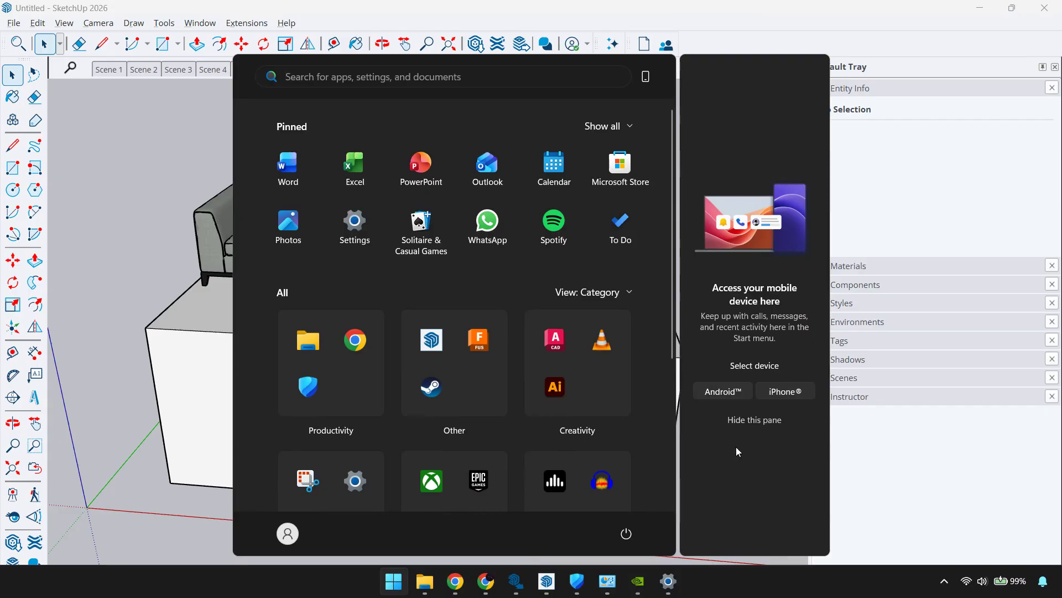
pyautogui.write('program')
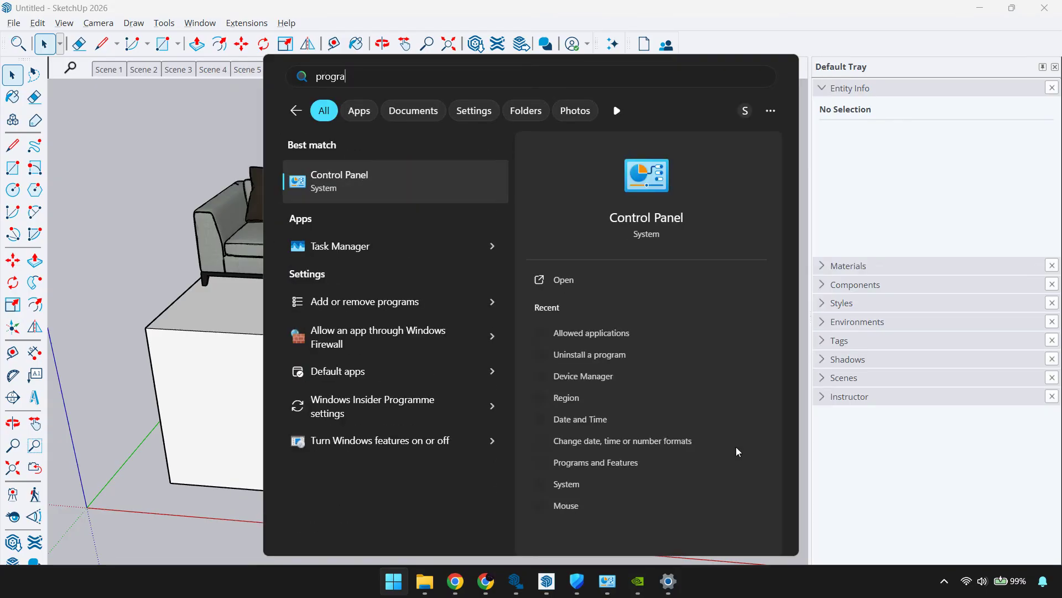
pyautogui.click(401, 186)
pyautogui.click(394, 290)
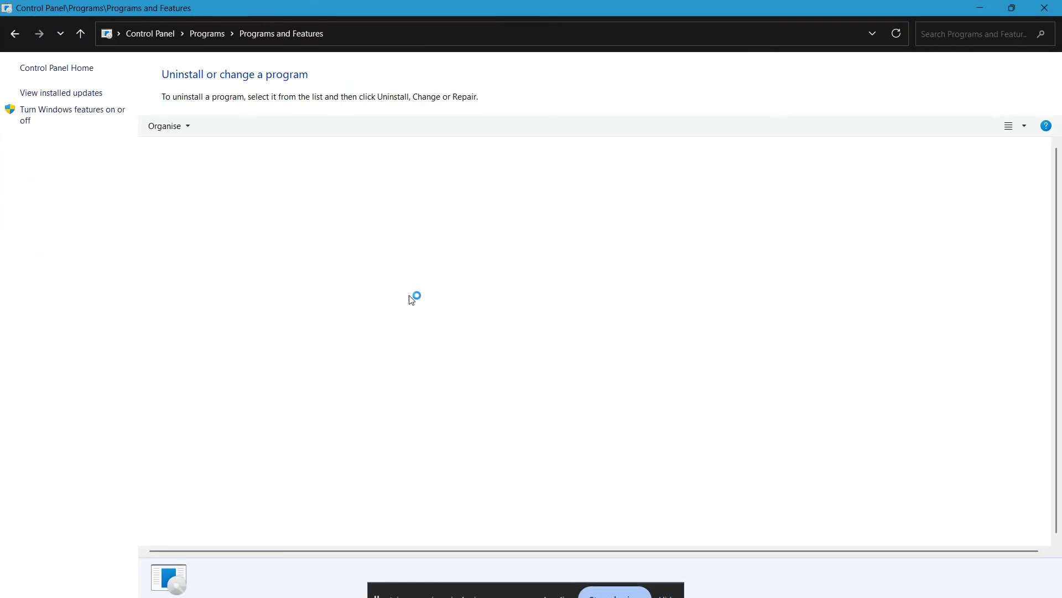
# Step: Find SketchUp 2026 in the installed programs list and choose to change its installation
pyautogui.press('s')
pyautogui.press('s')
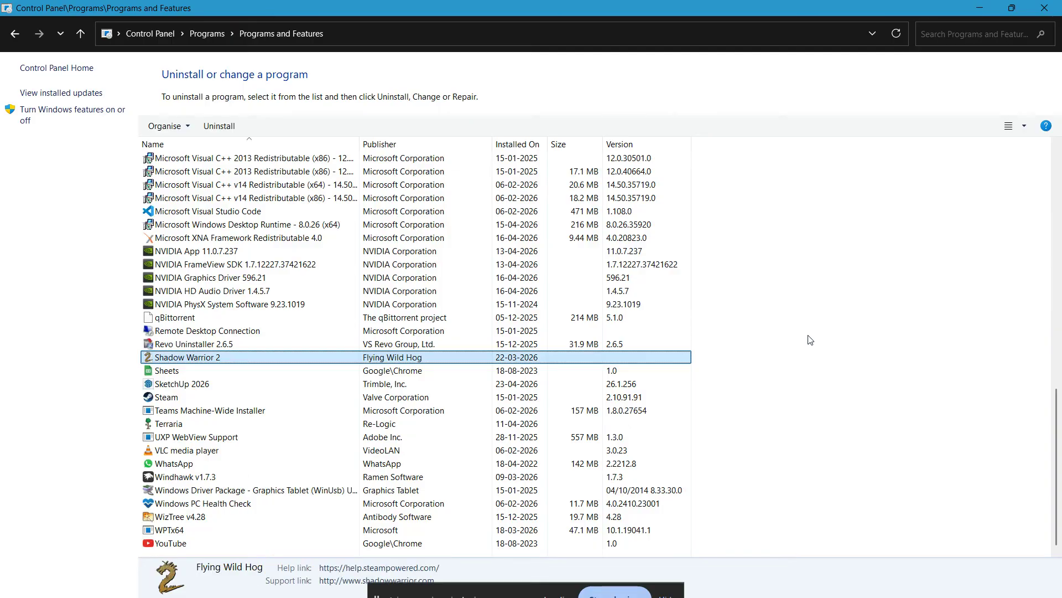
pyautogui.press('s')
pyautogui.press('s')
pyautogui.press('s')
pyautogui.press('s')
pyautogui.rightClick(389, 388)
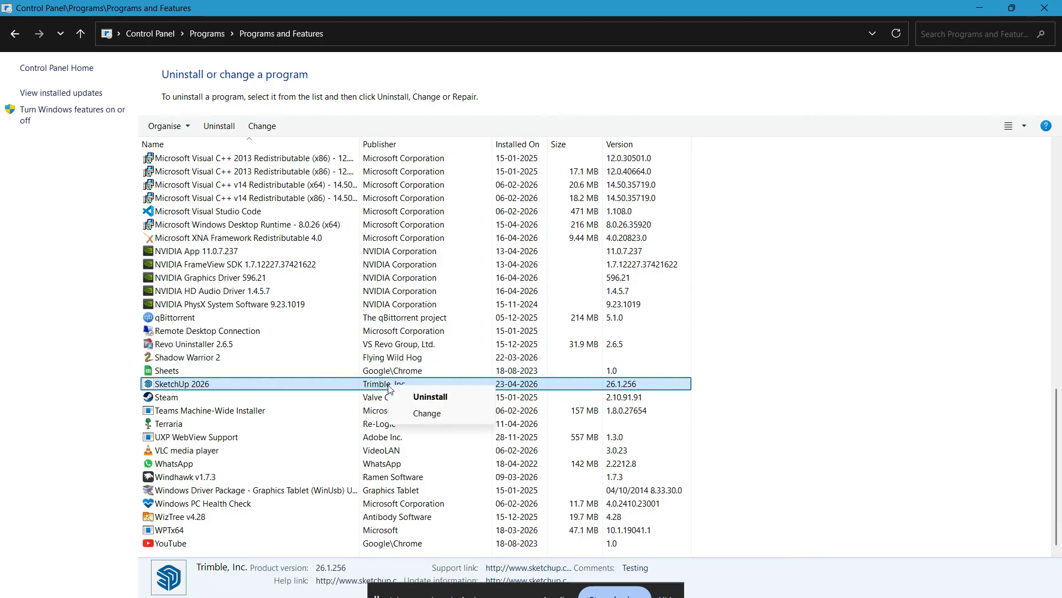
pyautogui.click(458, 413)
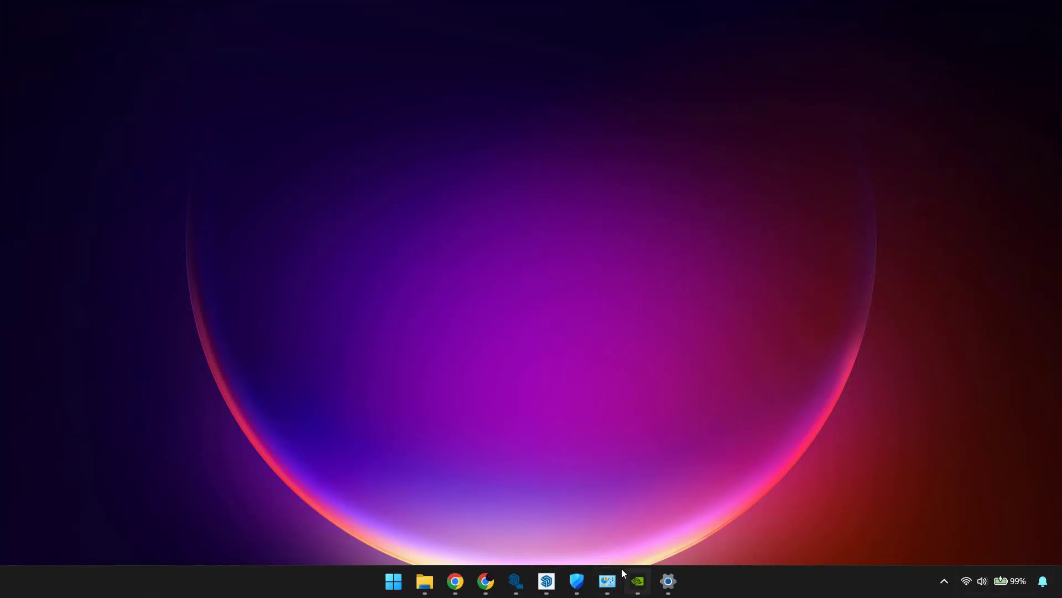
# Step: Switch to File Explorer and examine the SketchUp 2026 Plugins folder under AppData\Roaming
pyautogui.click(546, 581)
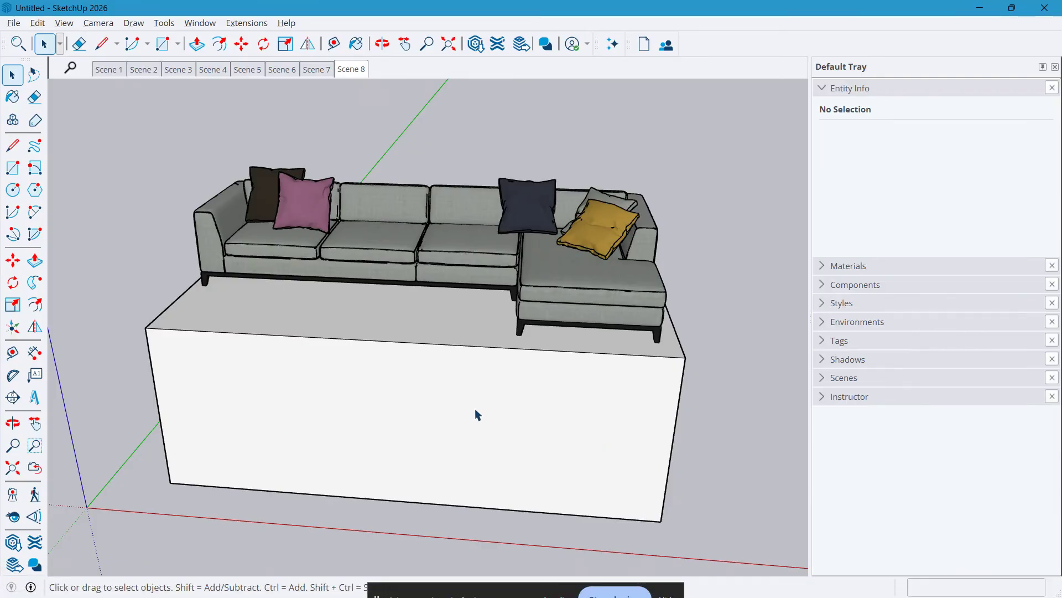
pyautogui.moveTo(532, 596)
pyautogui.click(418, 587)
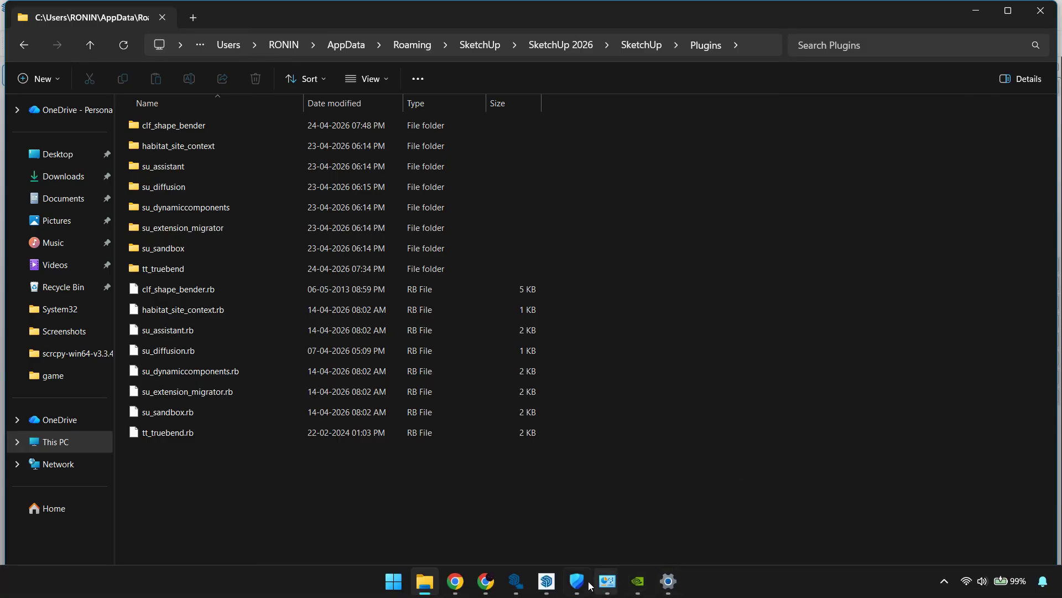
# Step: Return to SketchUp and review the installed extensions and their enabled state in the Extension Manager
pyautogui.click(545, 580)
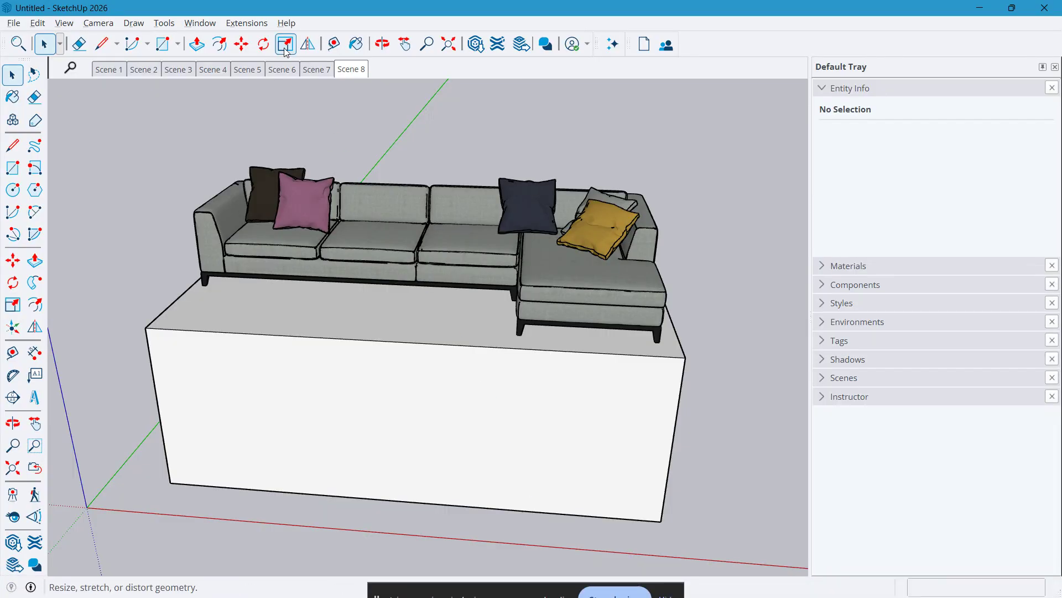
pyautogui.click(250, 23)
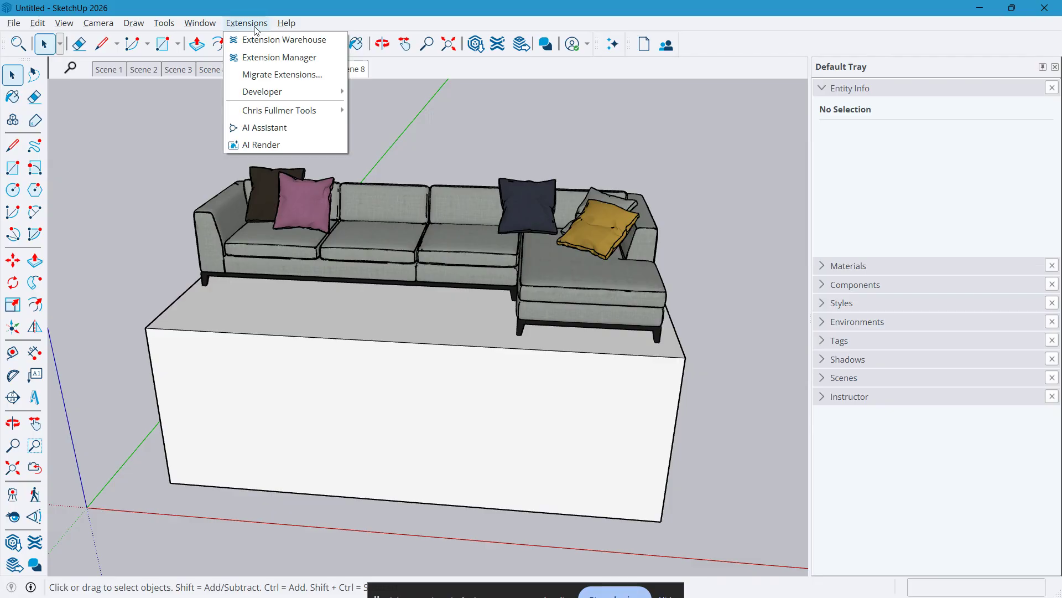
pyautogui.click(269, 61)
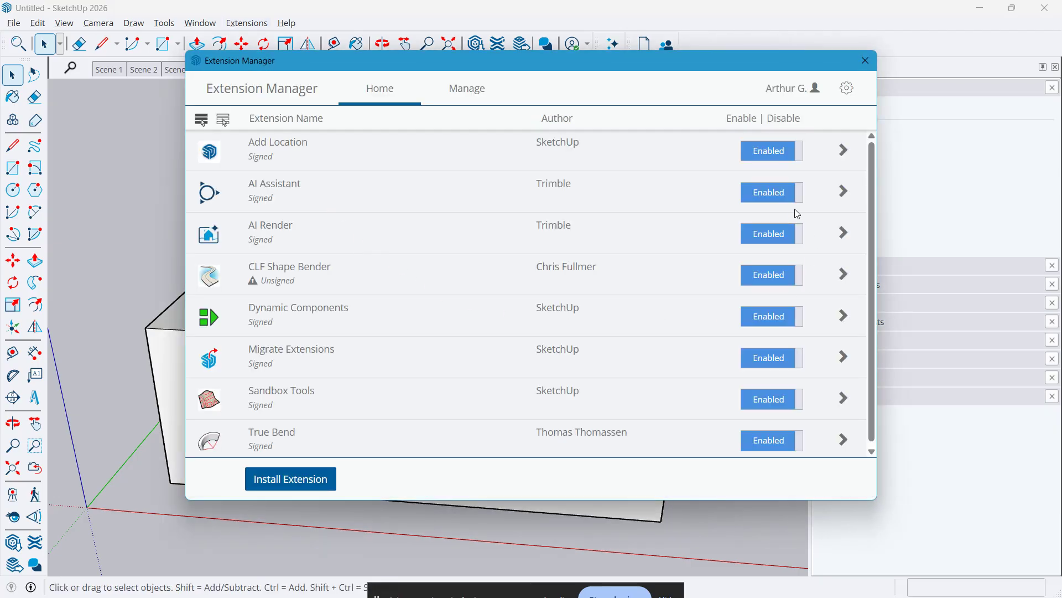
pyautogui.scroll(-1, 726, 205)
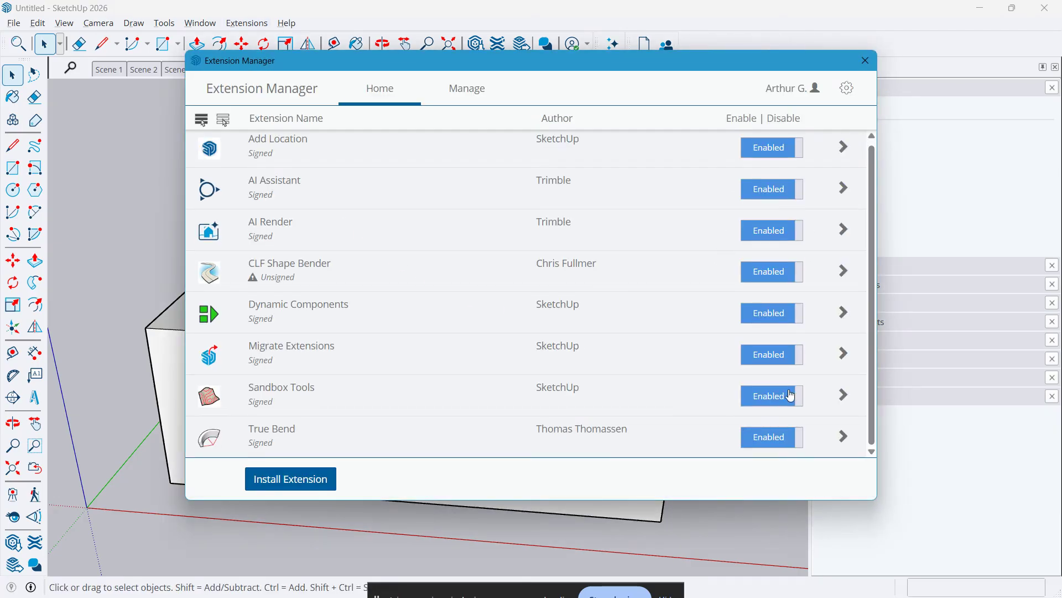
pyautogui.click(866, 61)
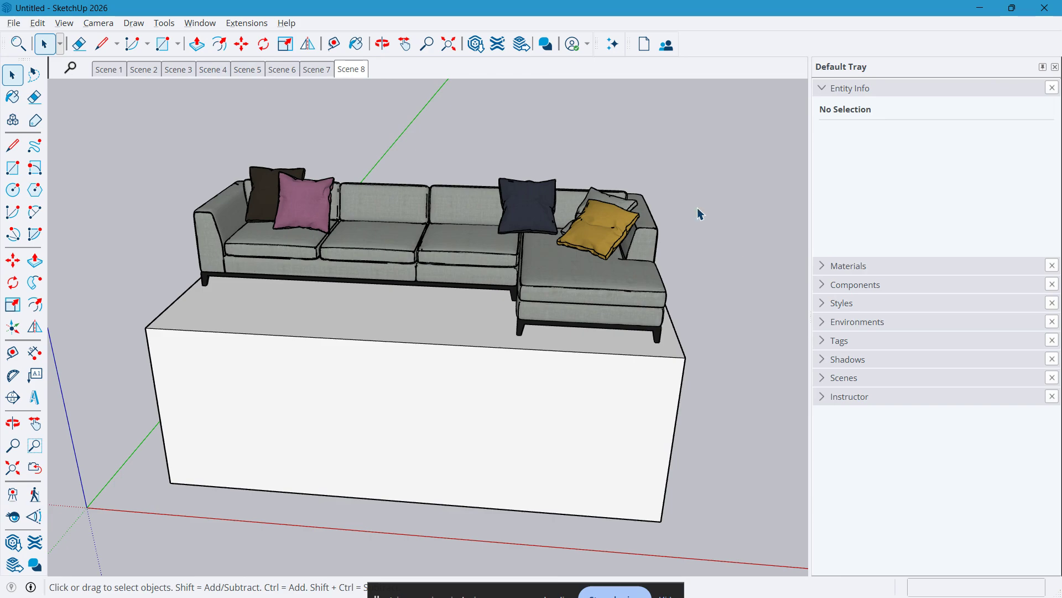
# Step: Review the graphics engine and GPU selection in SketchUp Preferences without changing them
pyautogui.click(209, 25)
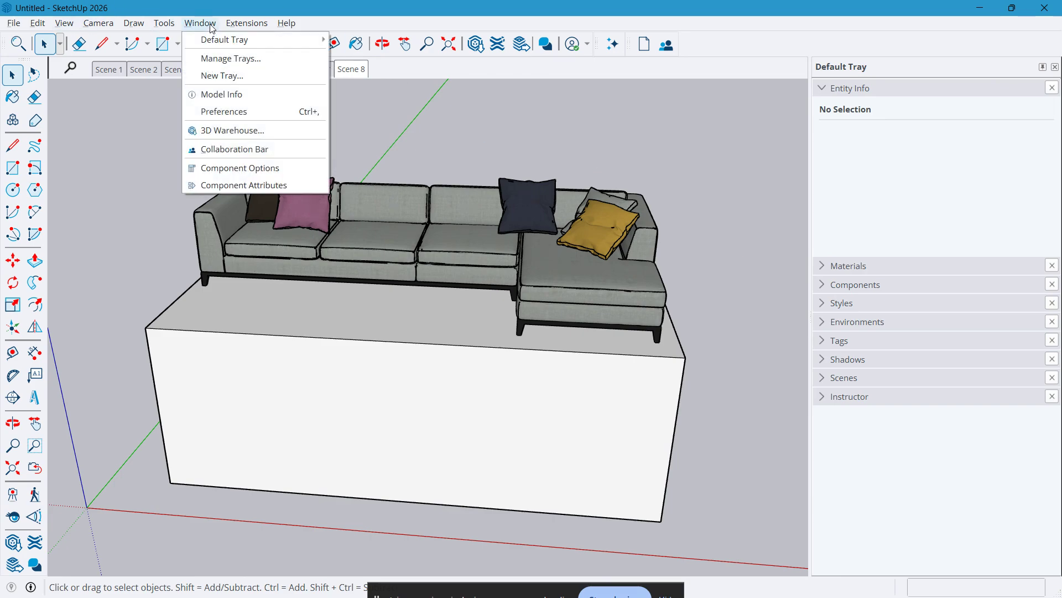
pyautogui.click(253, 111)
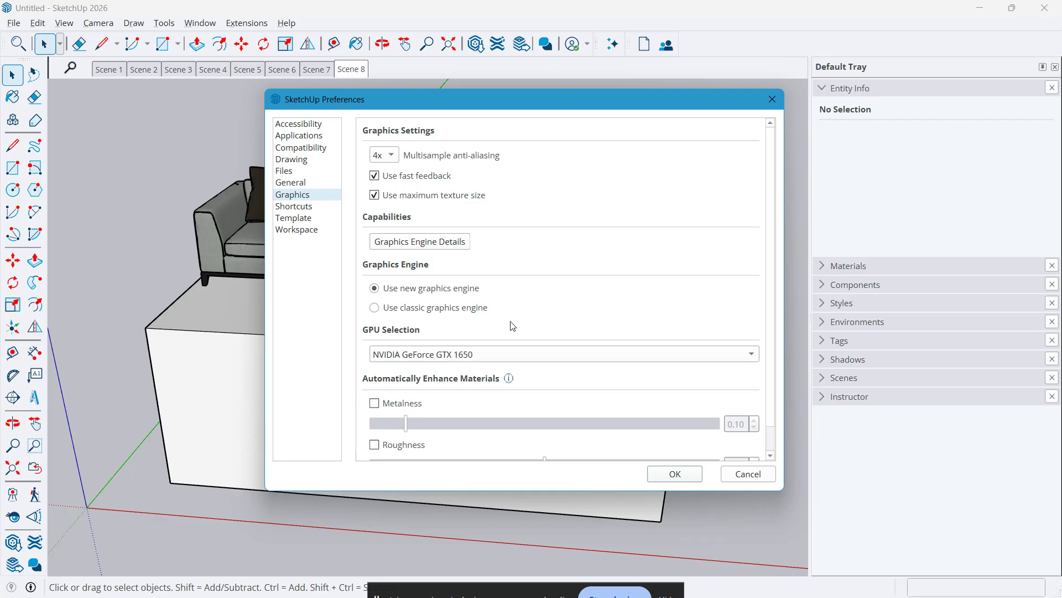
pyautogui.click(747, 477)
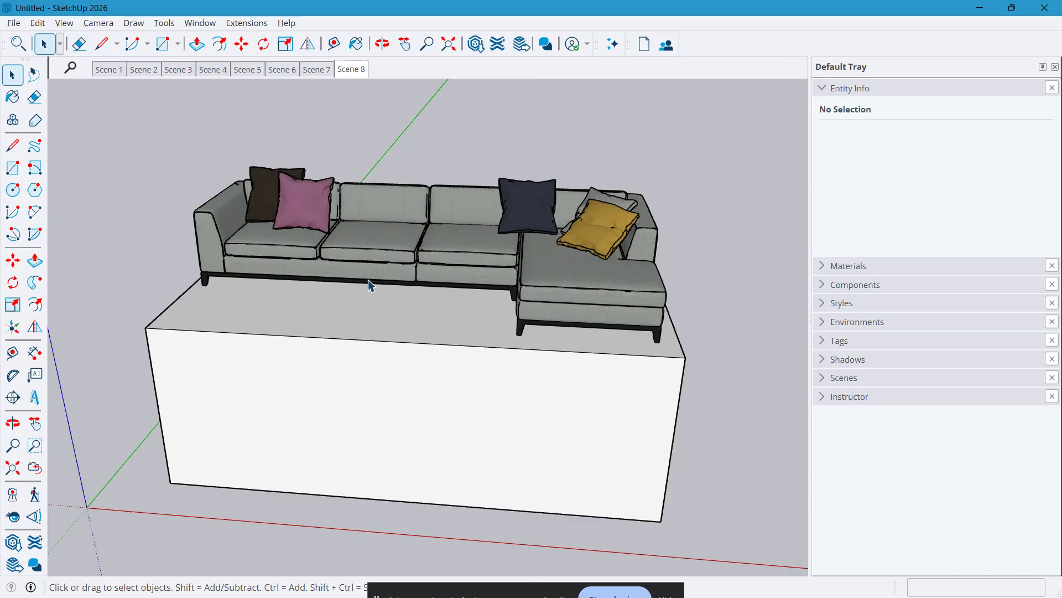
# Step: Browse the Documents folder for importable SketchUp files and cancel the import
pyautogui.click(13, 22)
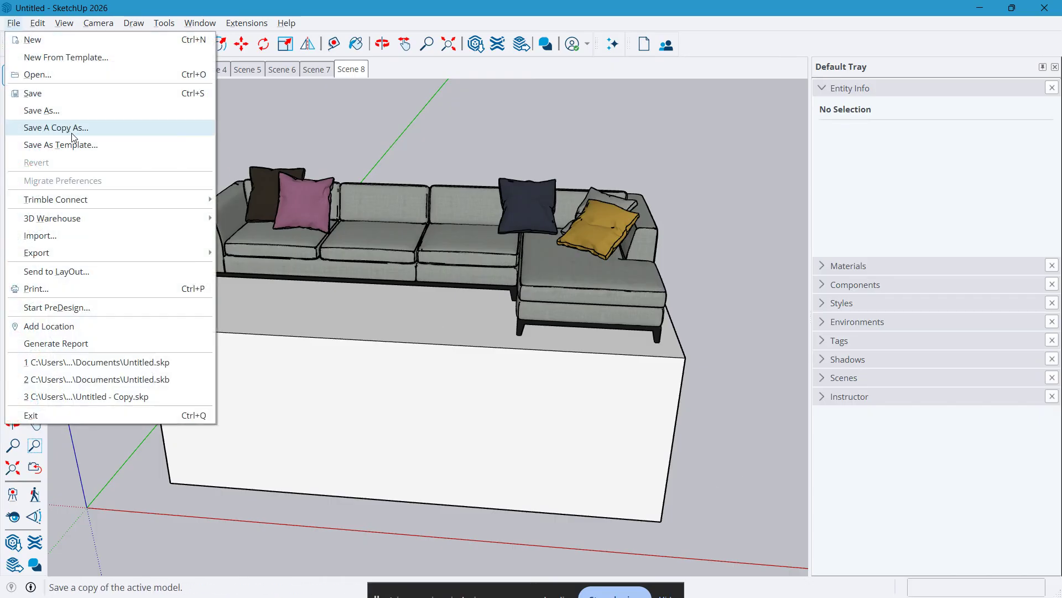
pyautogui.click(102, 240)
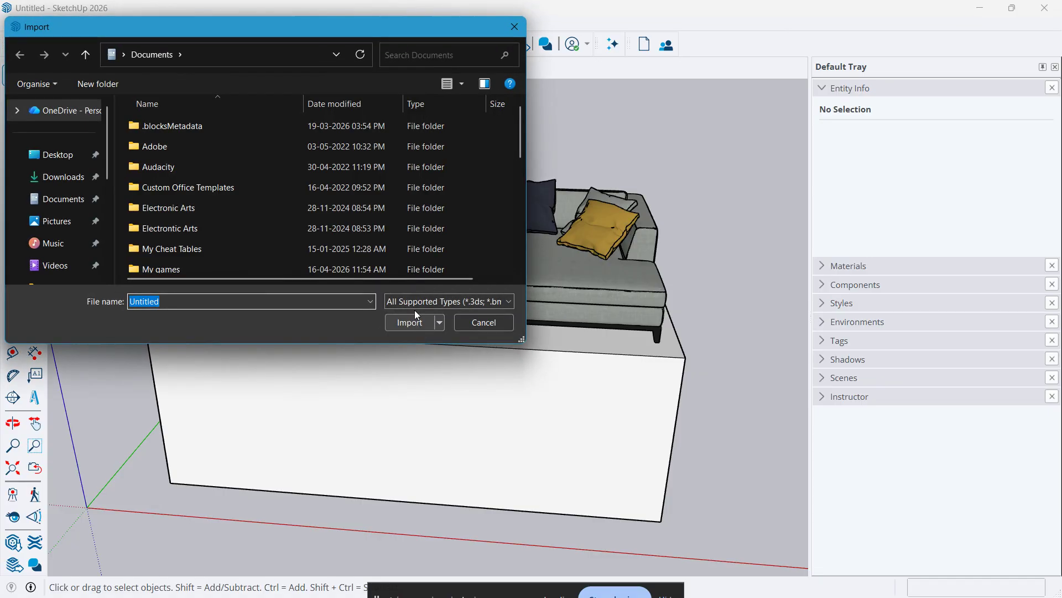
pyautogui.scroll(-10, 296, 183)
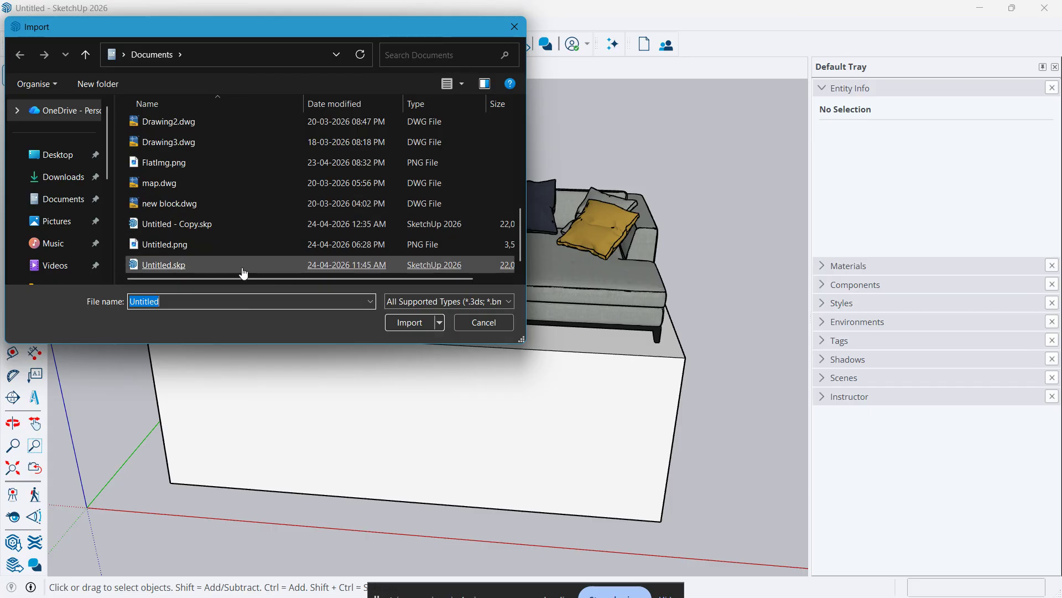
pyautogui.click(502, 325)
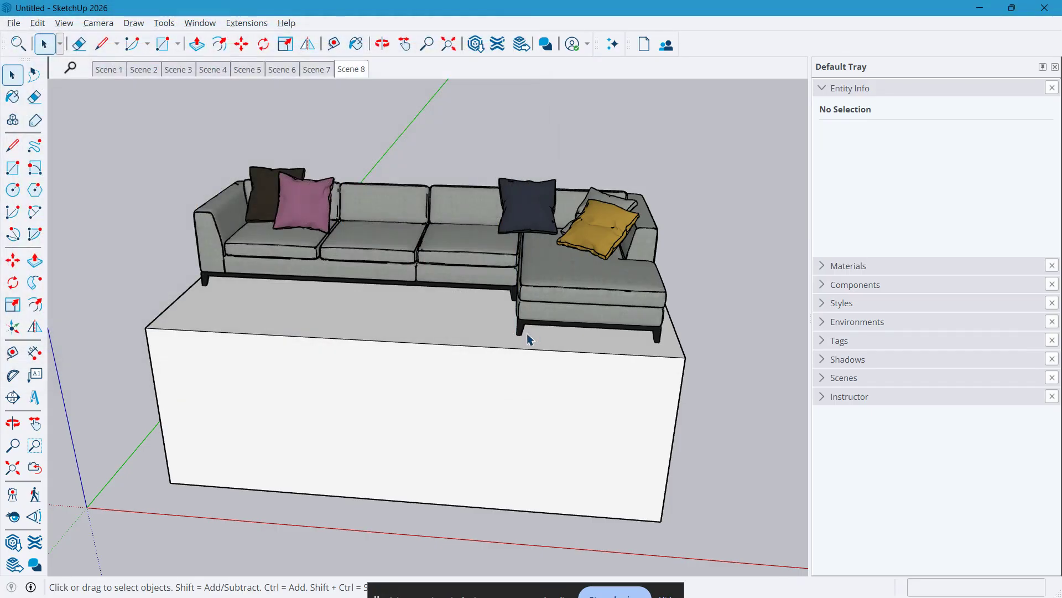